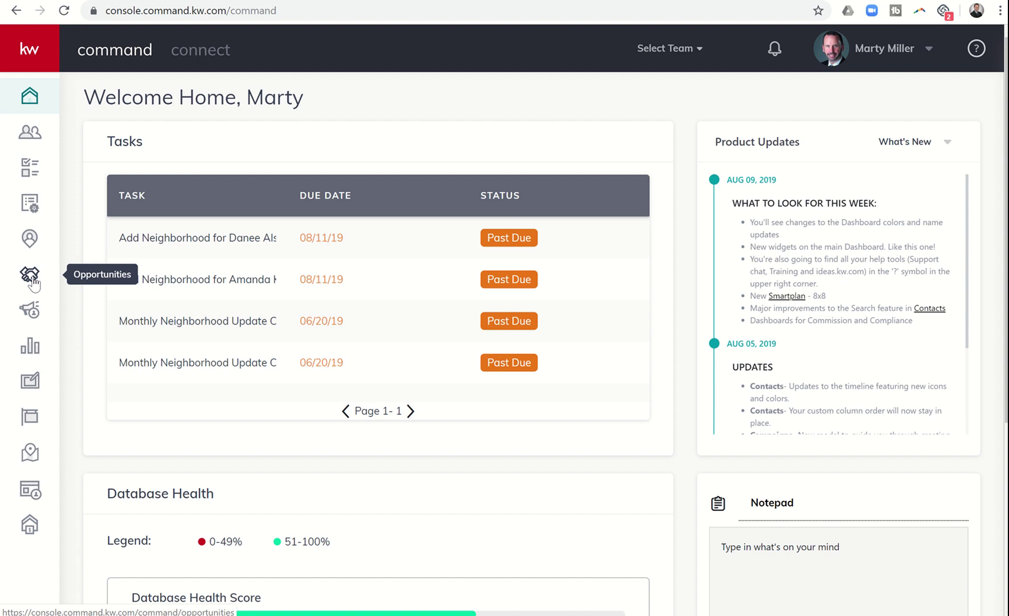
pyautogui.click(31, 278)
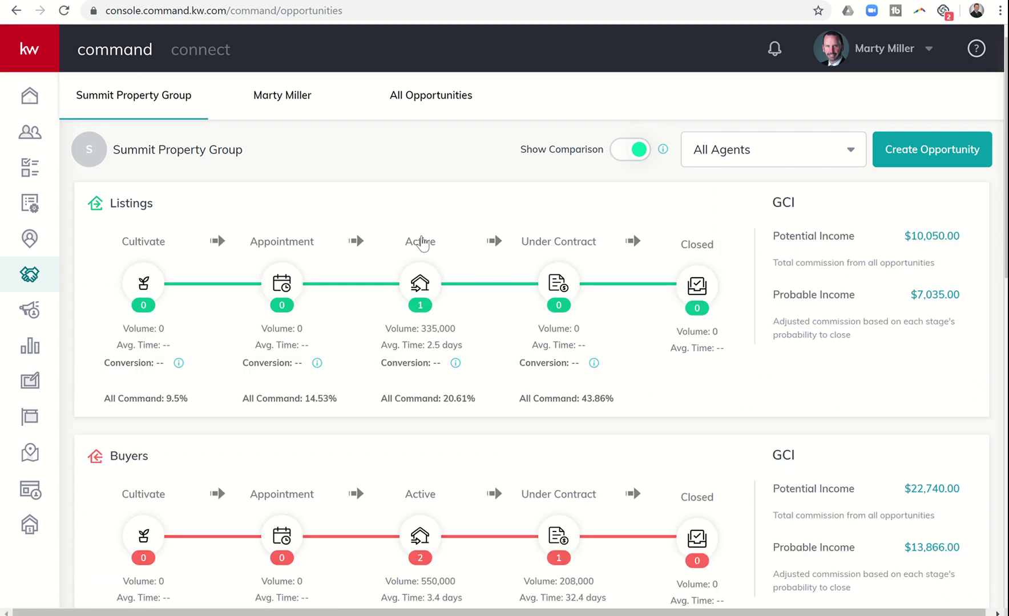
pyautogui.click(423, 249)
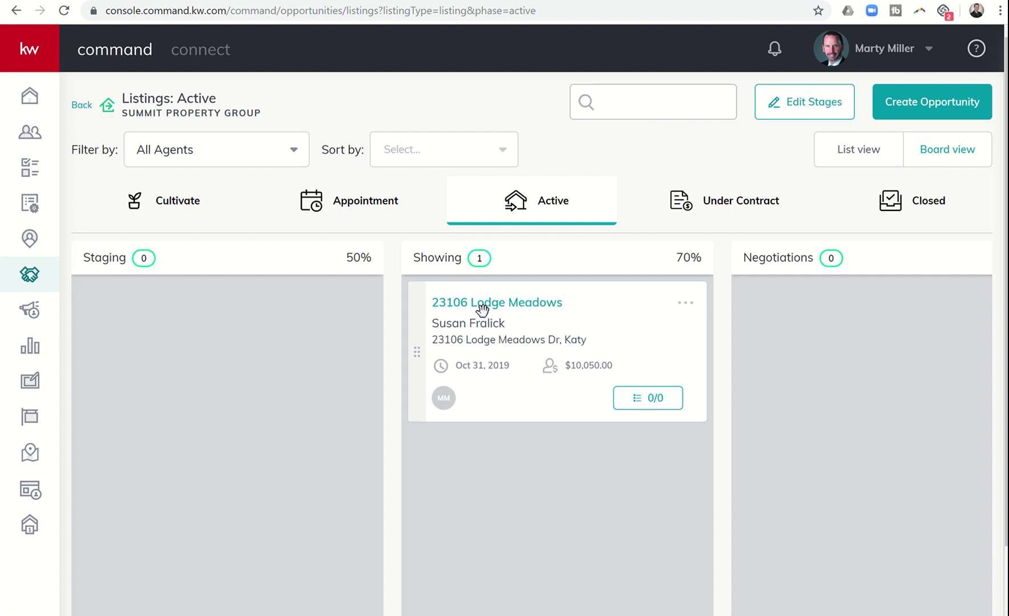
pyautogui.click(514, 302)
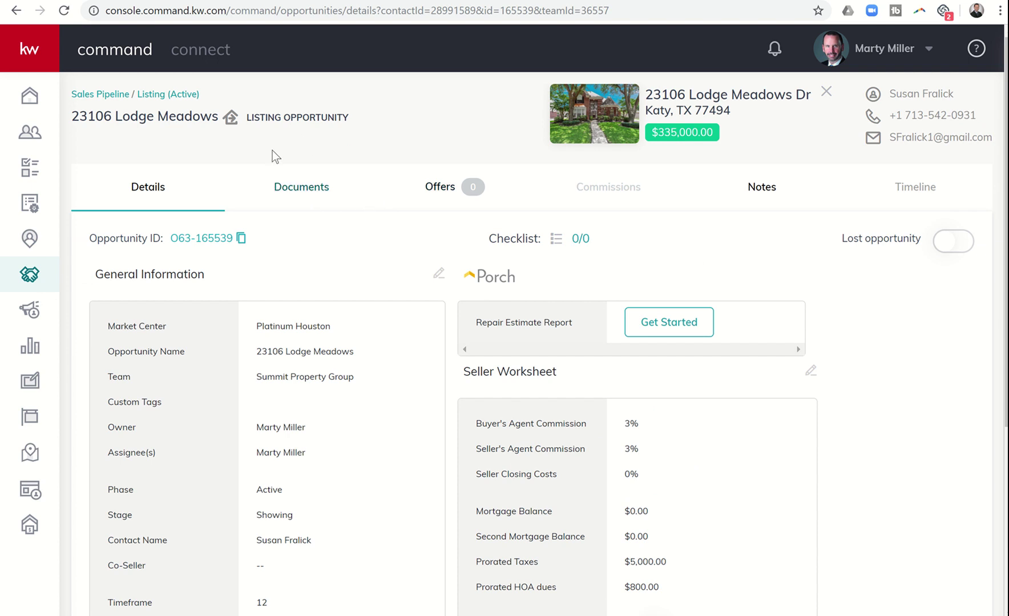
# - Show the listing's Documents checklist and scroll down to the T-47 Real Property Affidavit row
pyautogui.click(313, 195)
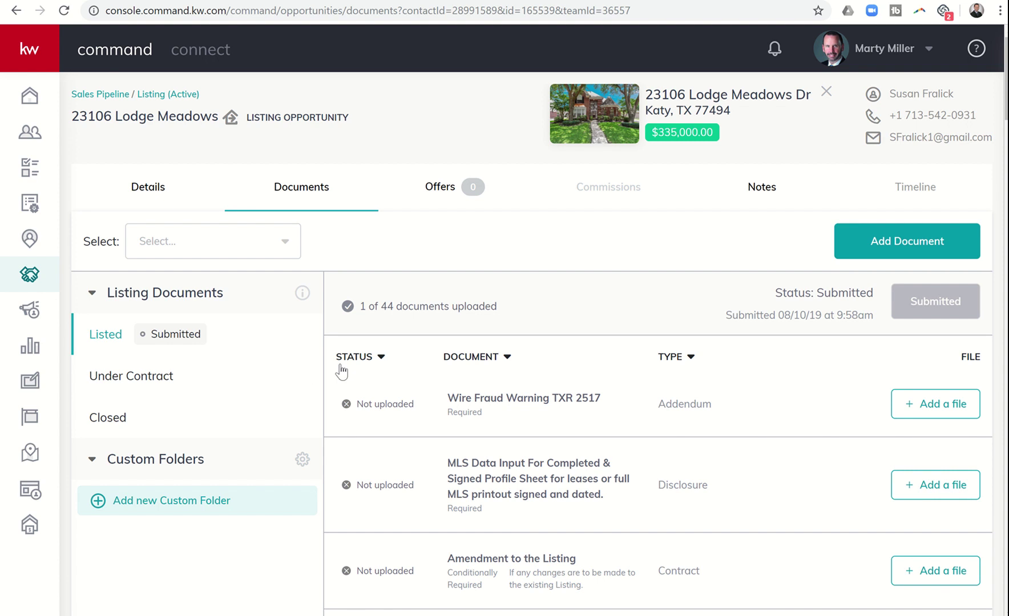
pyautogui.scroll(-3, 342, 371)
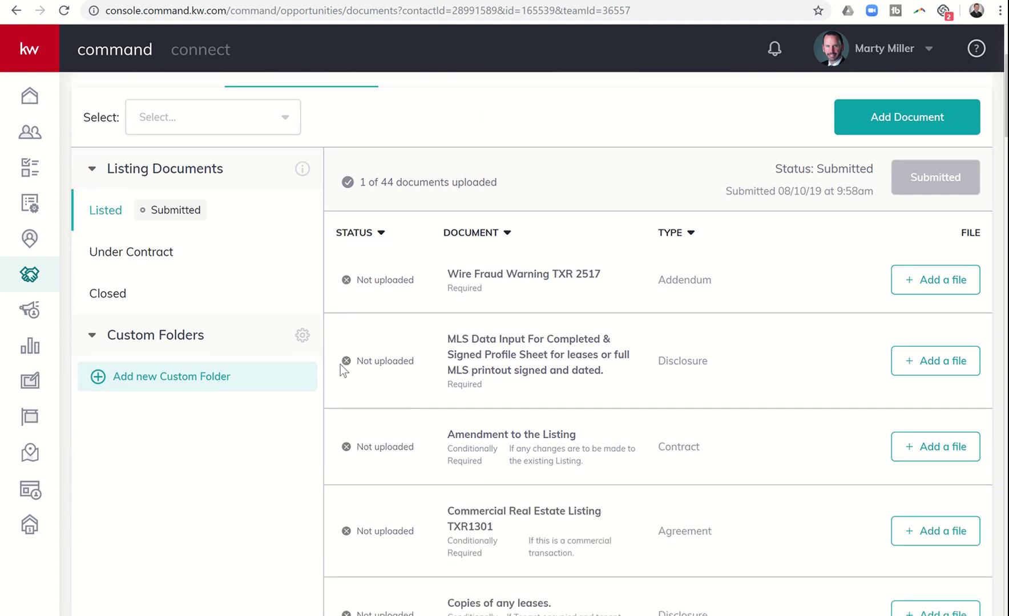
pyautogui.scroll(-3, 339, 365)
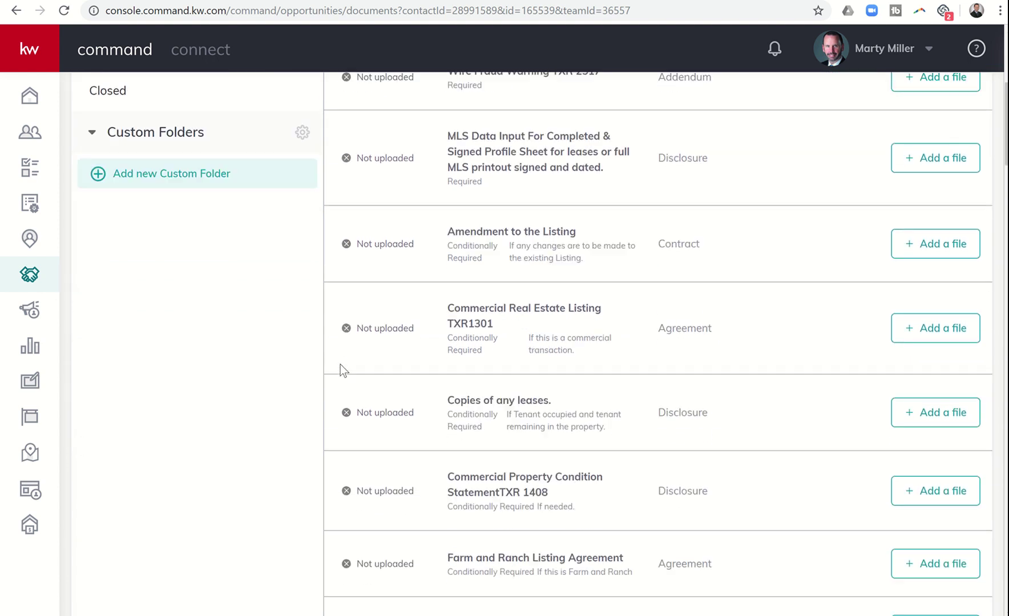
pyautogui.scroll(-3, 339, 365)
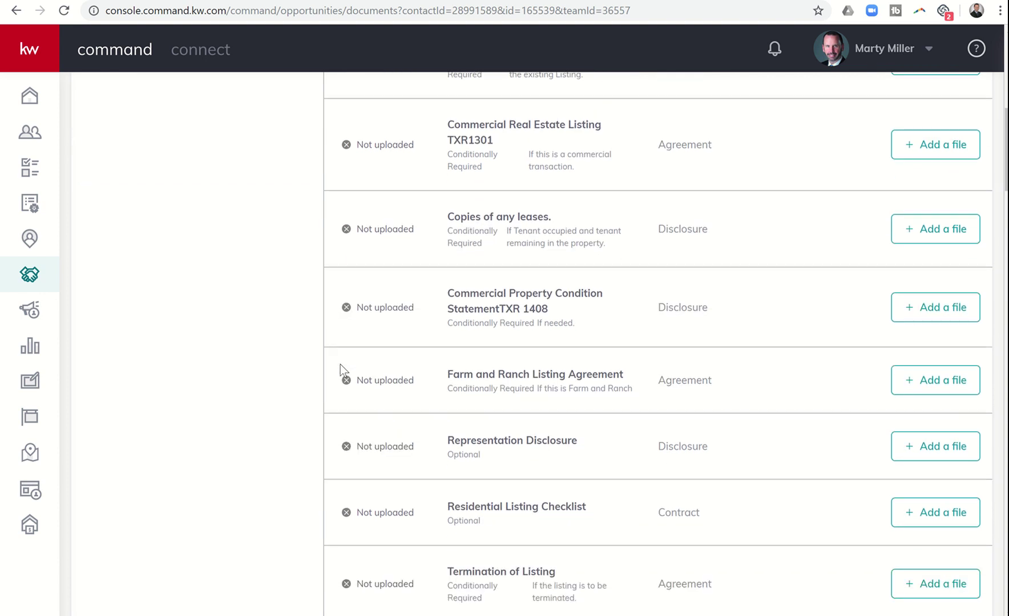
pyautogui.scroll(-3, 339, 365)
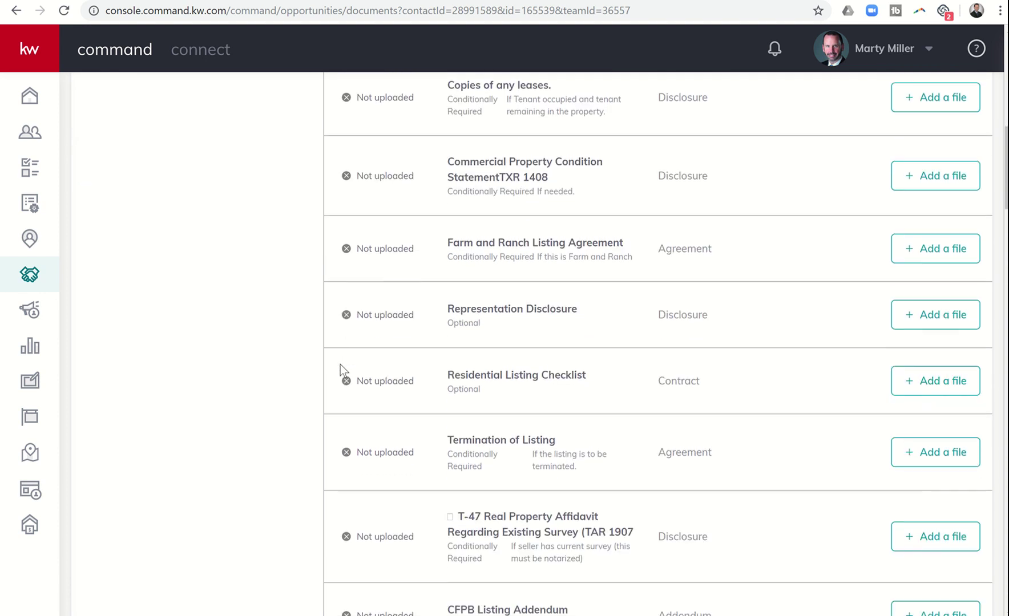
pyautogui.scroll(-1, 339, 365)
pyautogui.scroll(-2, 340, 365)
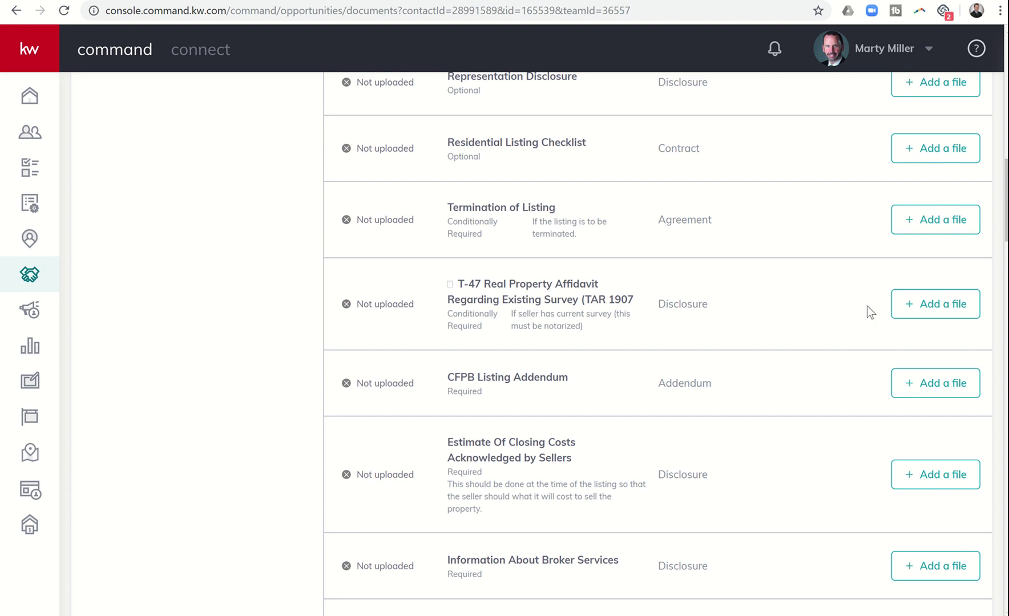
pyautogui.click(945, 305)
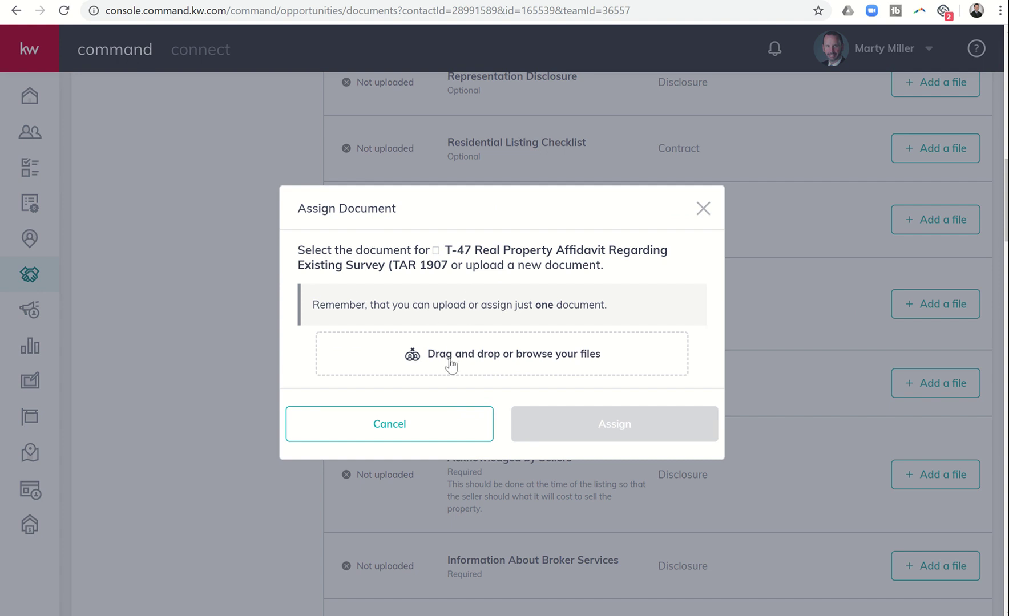
pyautogui.click(451, 363)
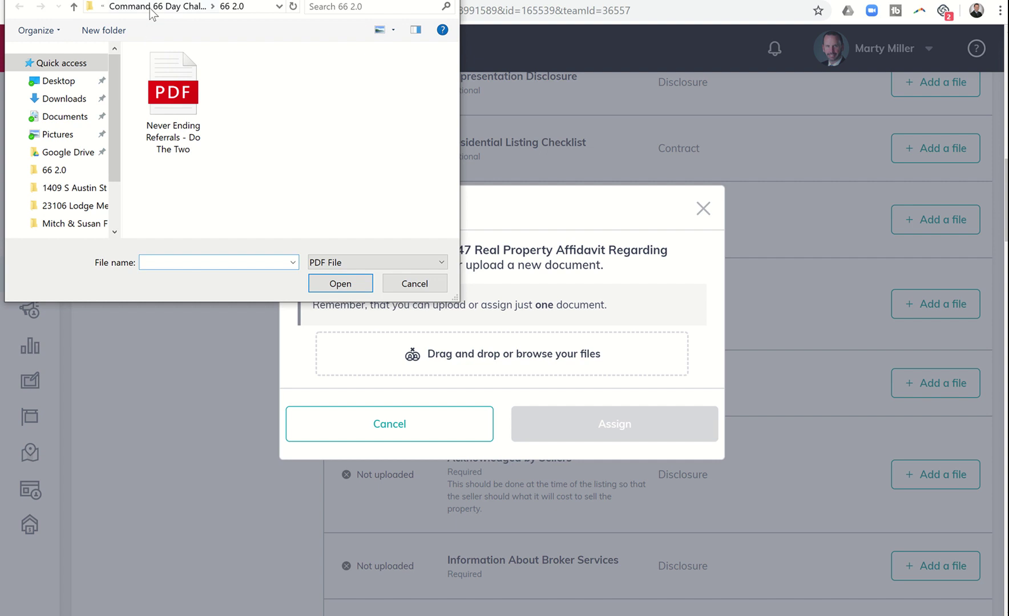
pyautogui.click(147, 11)
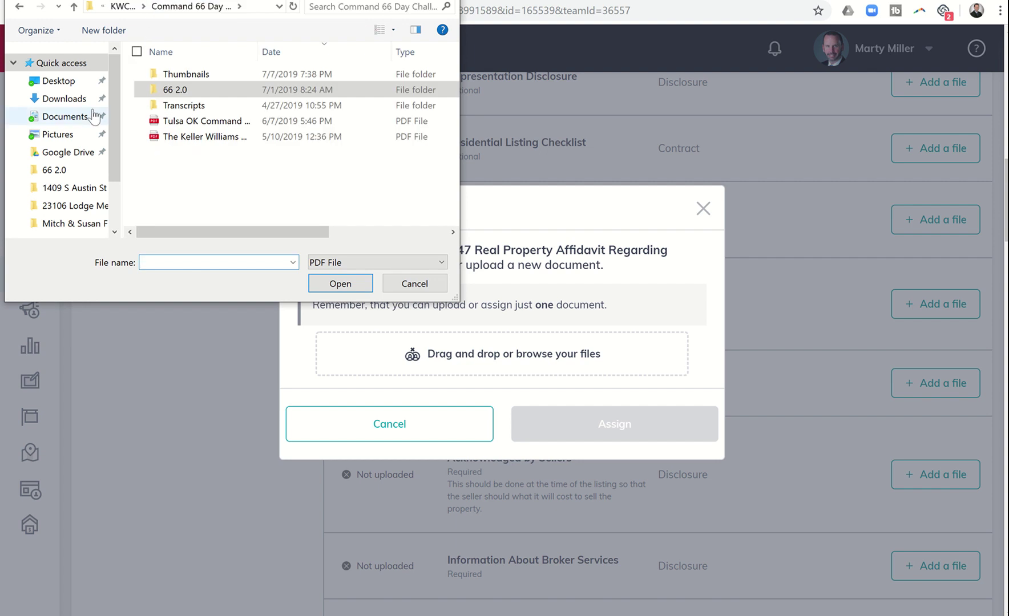
pyautogui.click(80, 205)
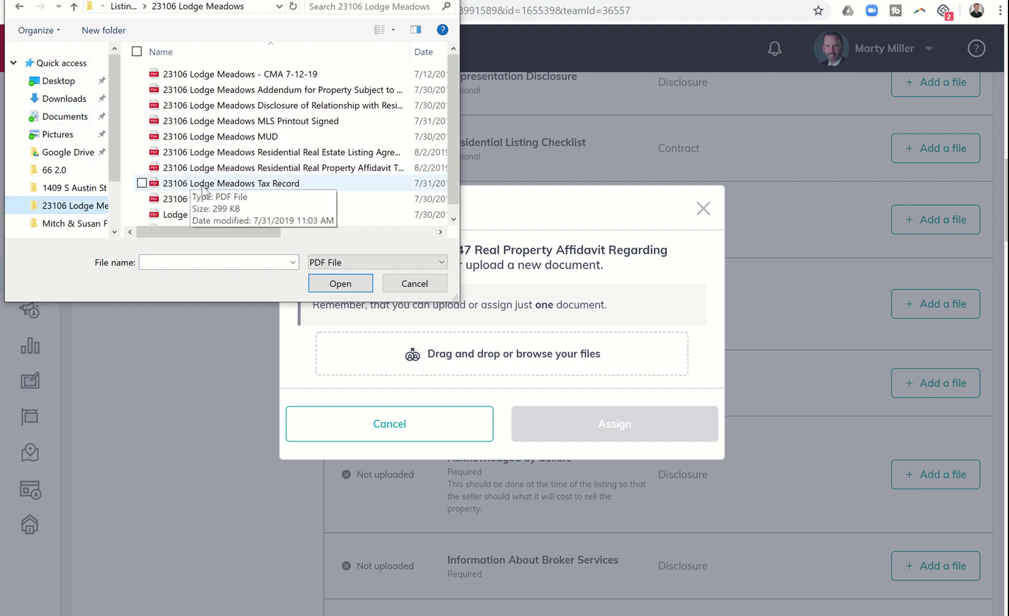
pyautogui.scroll(-1, 204, 190)
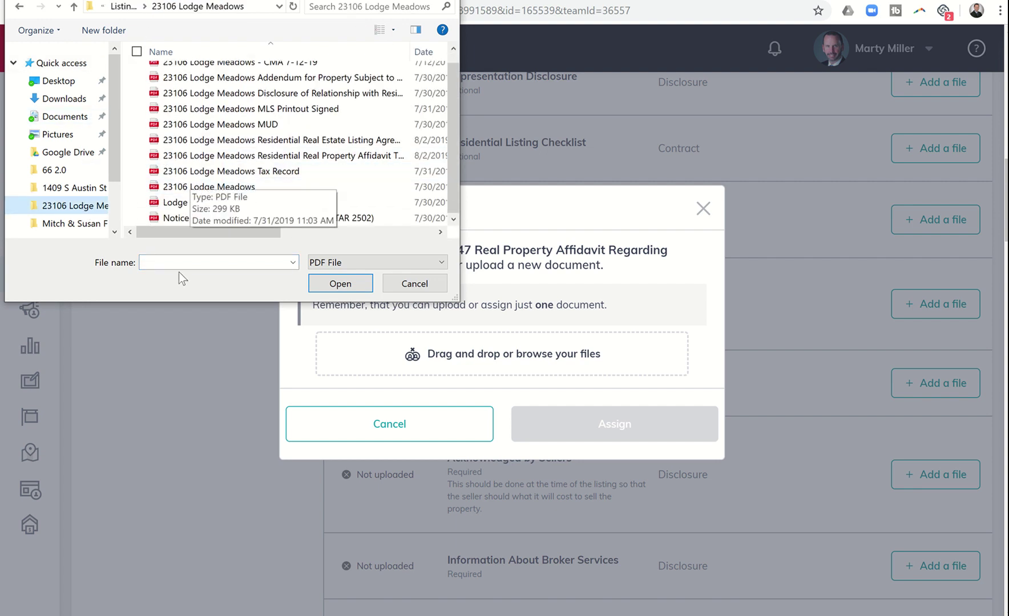
pyautogui.click(279, 154)
pyautogui.click(329, 285)
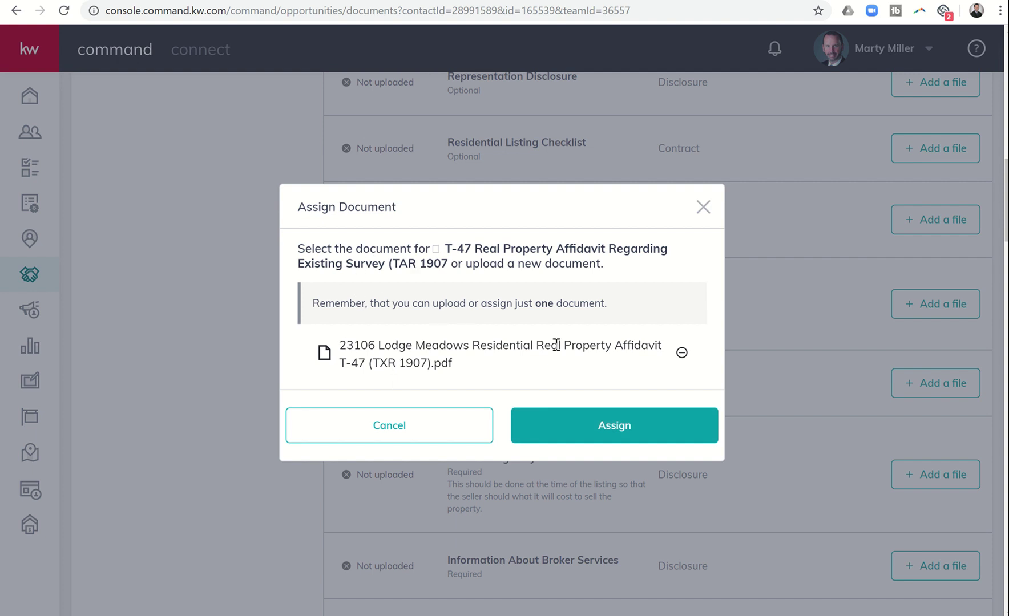
pyautogui.click(616, 435)
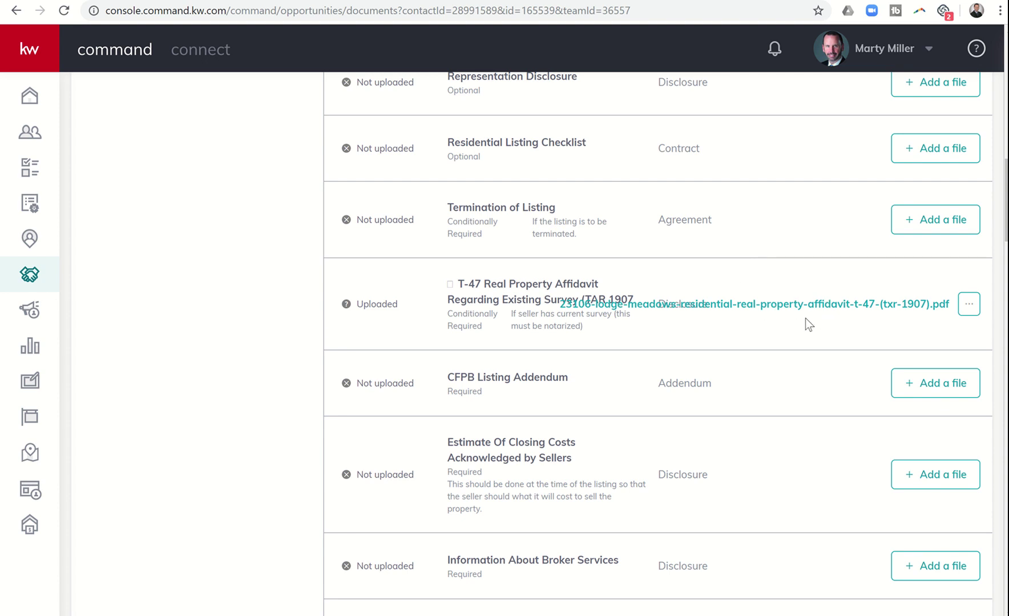
# - Scroll to the top of the Documents checklist to confirm 2 of 44 documents uploaded
pyautogui.scroll(-2, 747, 376)
pyautogui.scroll(3, 748, 376)
pyautogui.scroll(5, 747, 374)
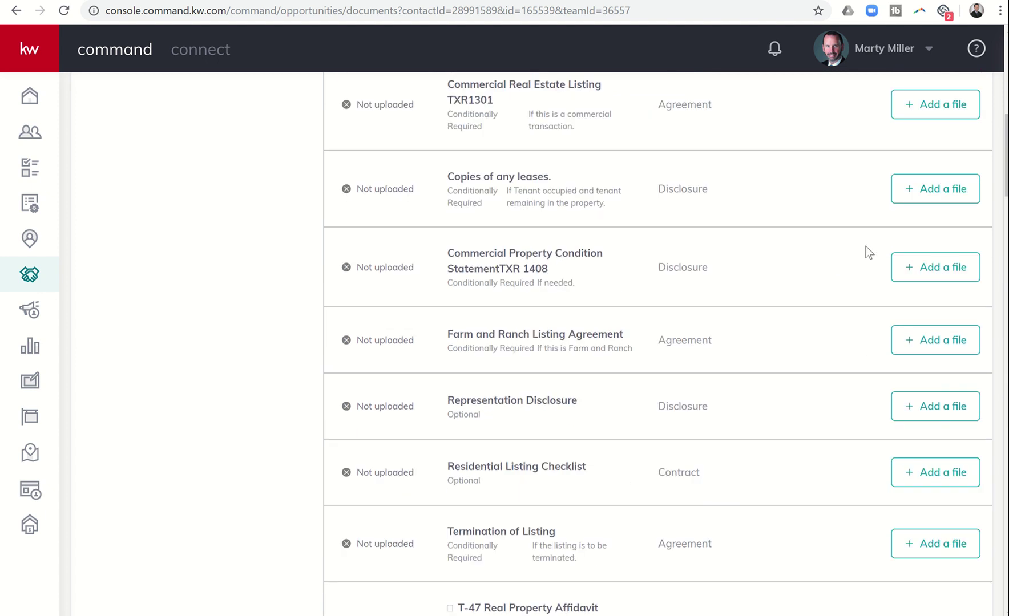
pyautogui.scroll(7, 869, 253)
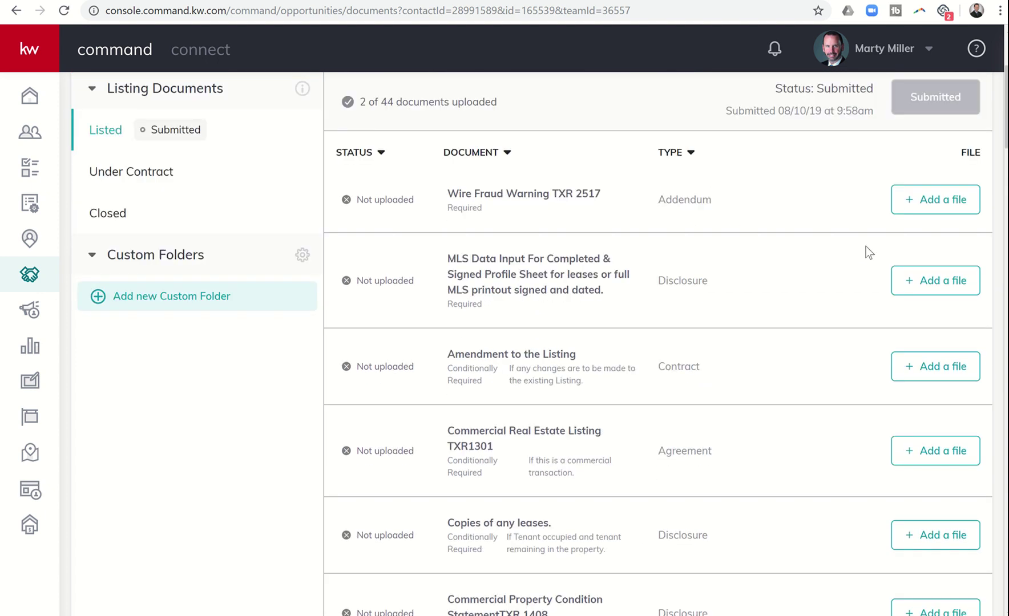
pyautogui.scroll(3, 869, 253)
pyautogui.scroll(1, 775, 194)
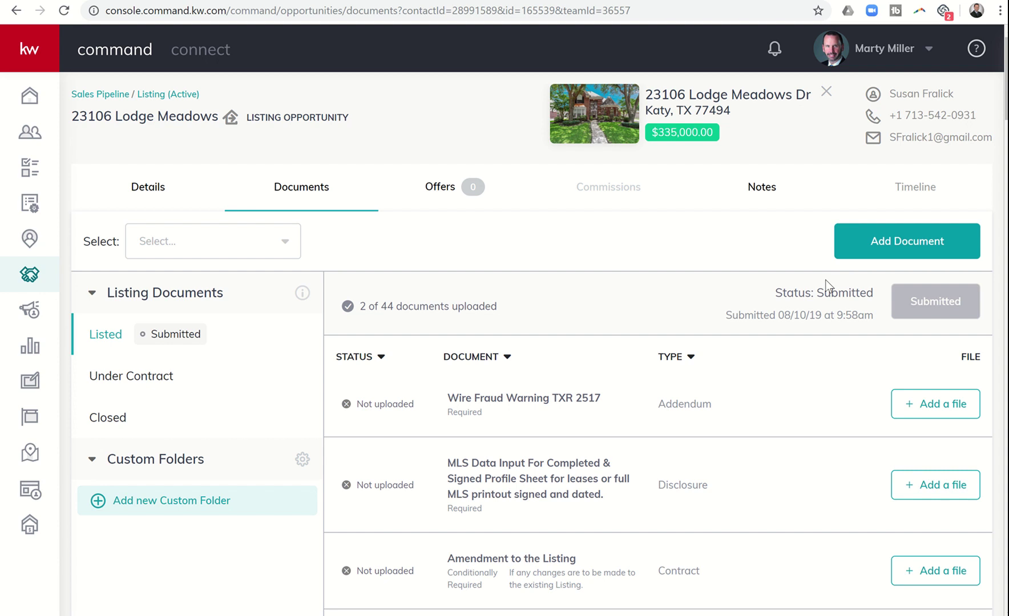
pyautogui.scroll(-2, 774, 397)
pyautogui.scroll(-1, 773, 397)
pyautogui.scroll(1, 773, 398)
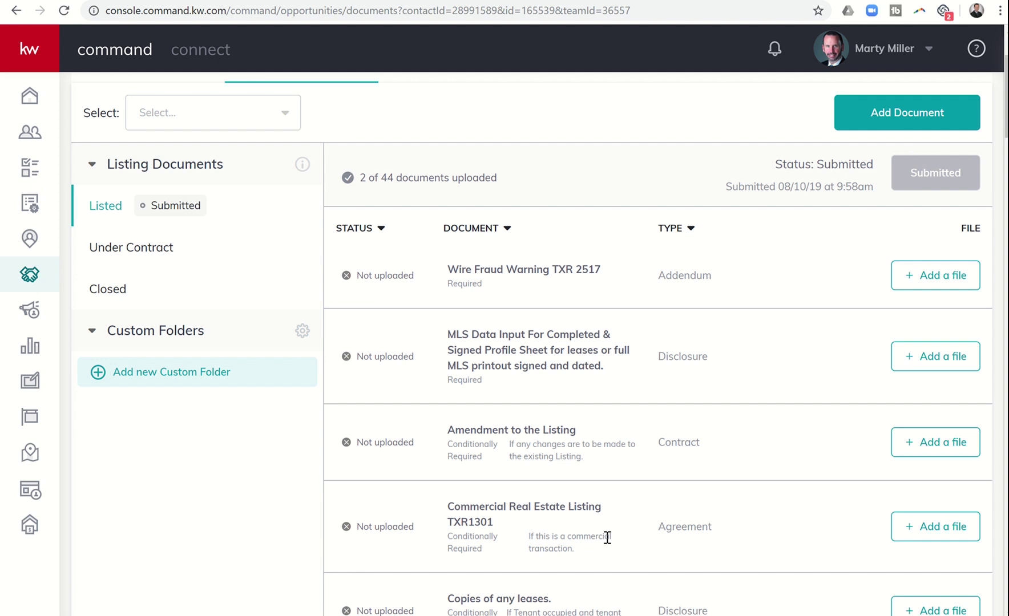
pyautogui.scroll(-10, 607, 538)
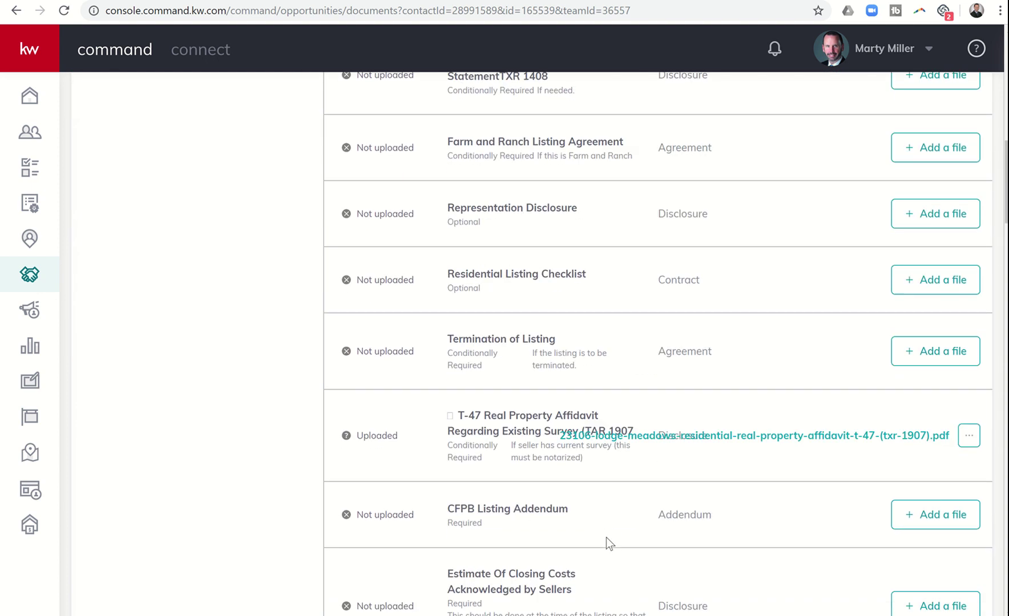
pyautogui.scroll(-7, 607, 537)
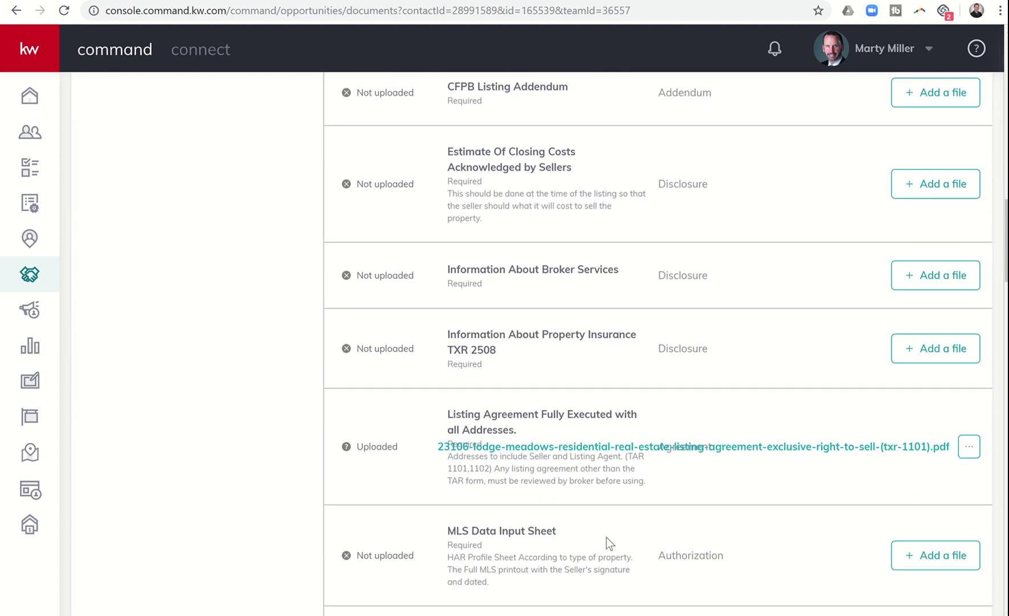
pyautogui.scroll(-4, 607, 538)
pyautogui.scroll(9, 606, 537)
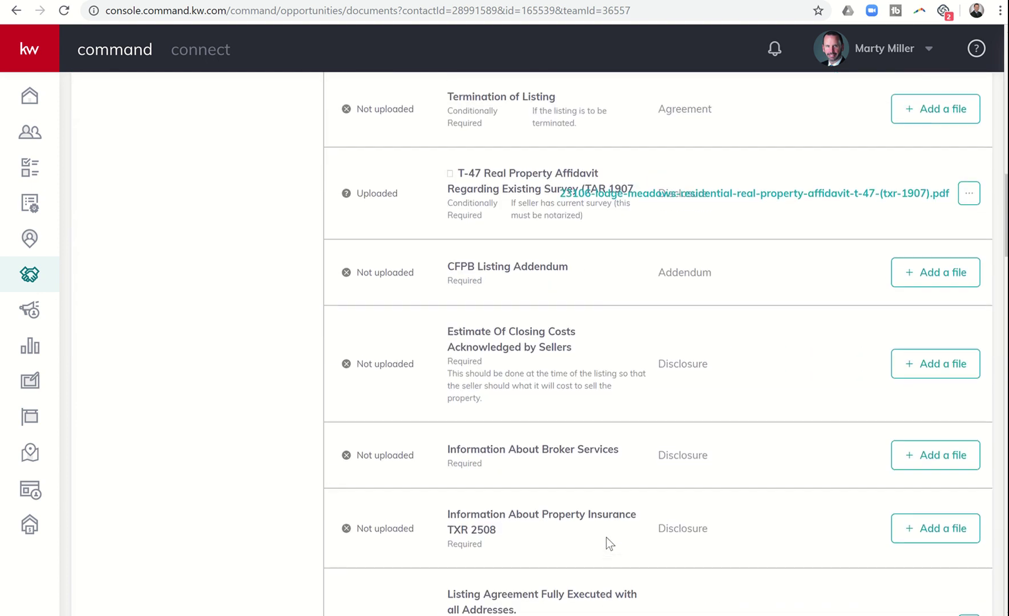
pyautogui.scroll(8, 606, 537)
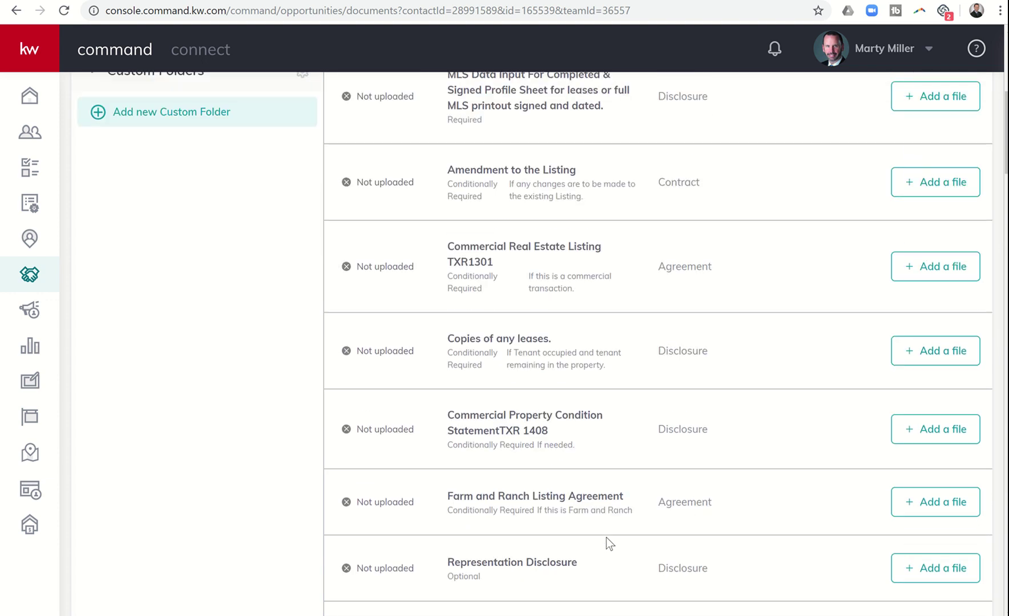
pyautogui.scroll(7, 602, 545)
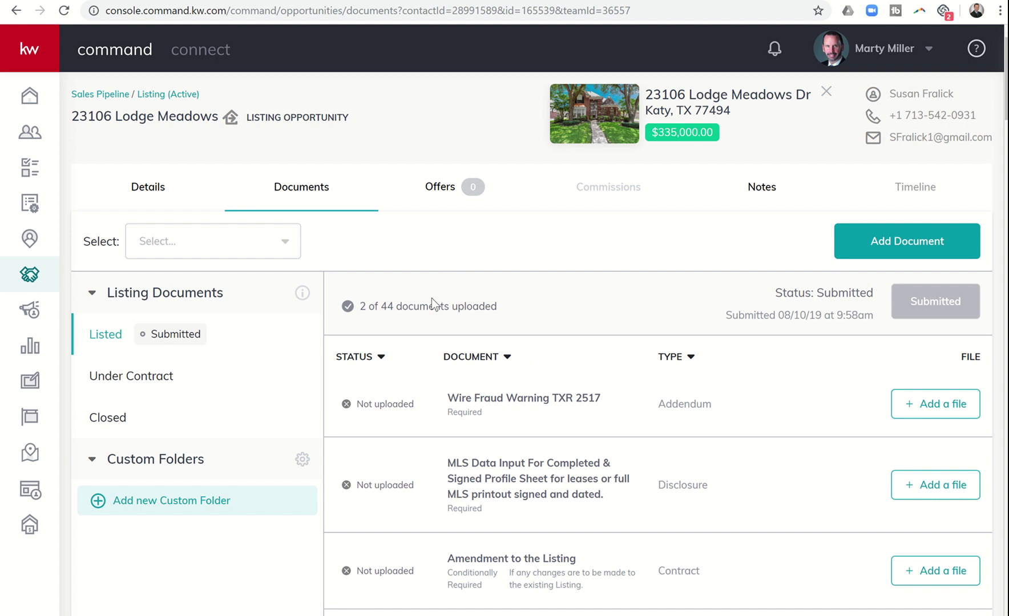
pyautogui.scroll(-2, 431, 298)
pyautogui.scroll(2, 431, 298)
pyautogui.scroll(-2, 521, 228)
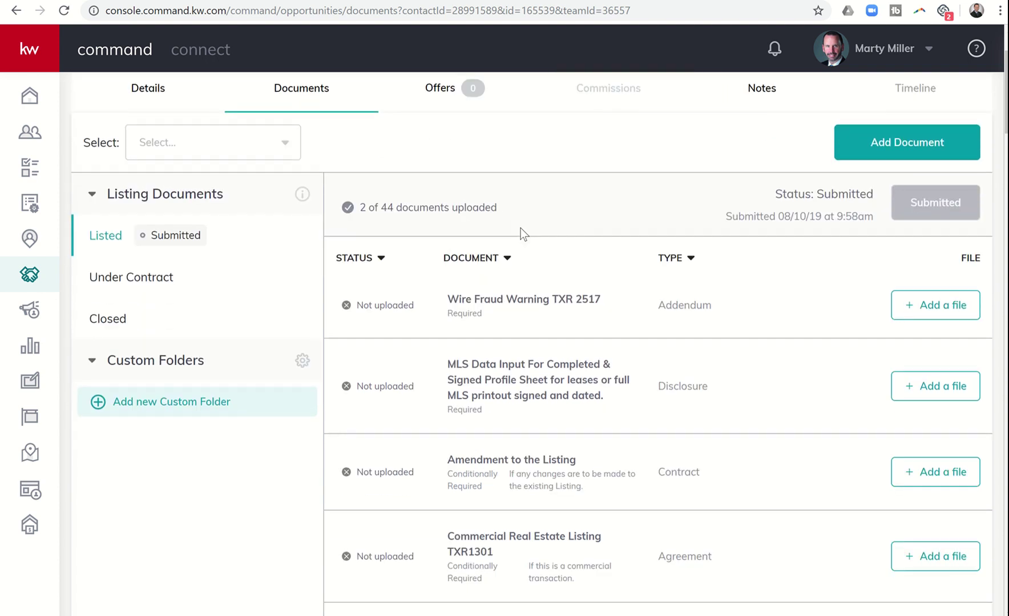
pyautogui.scroll(2, 521, 229)
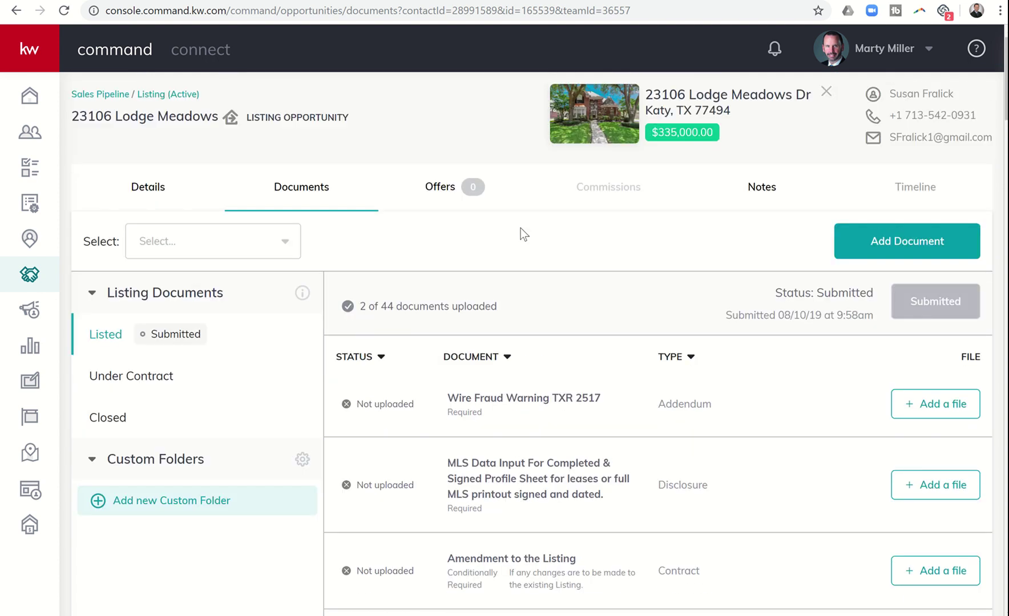